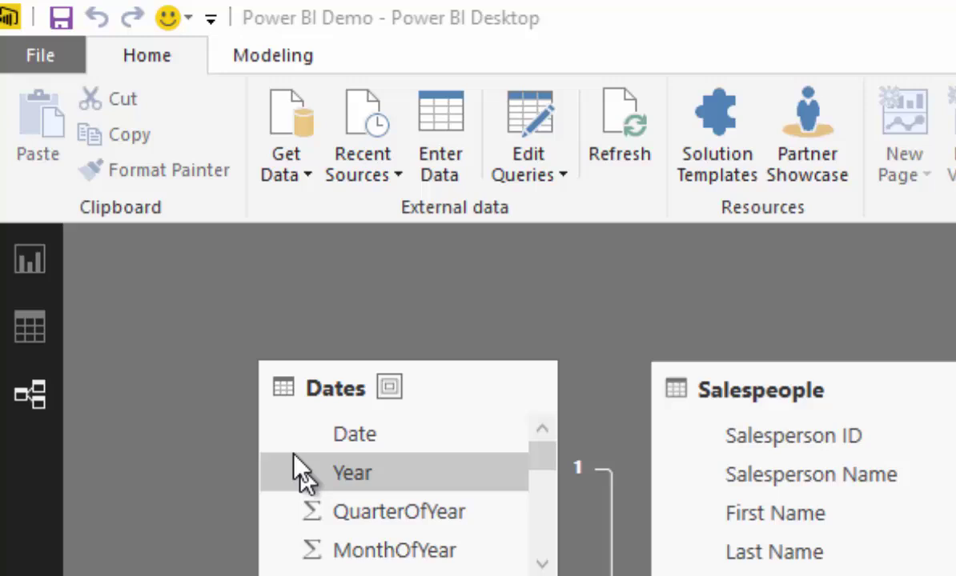
- Switch from Relationships to Report view to show the blank Power BI Demo page
click(20, 256)
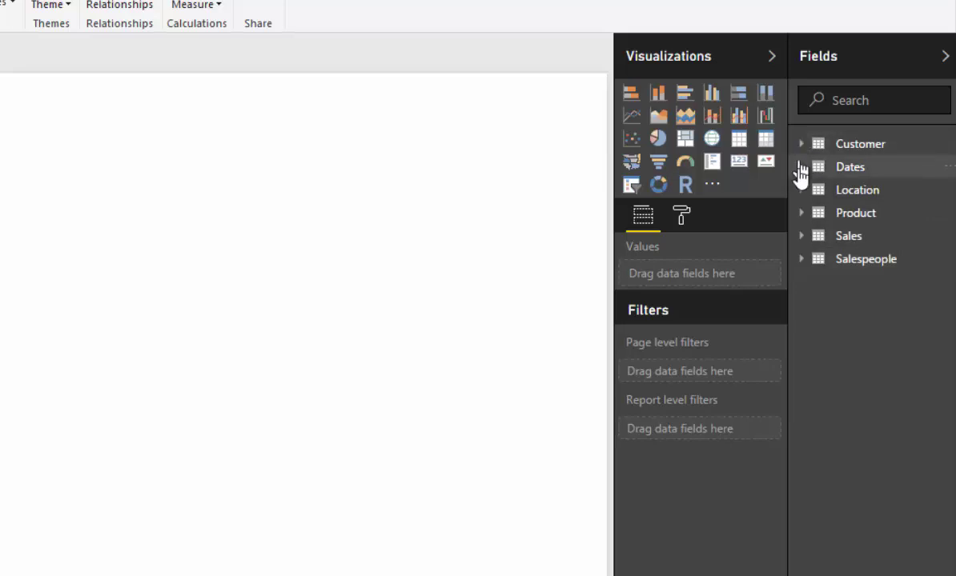
- Expand the Sales table in the Fields pane to list Customer ID through Sales Person ID
click(802, 237)
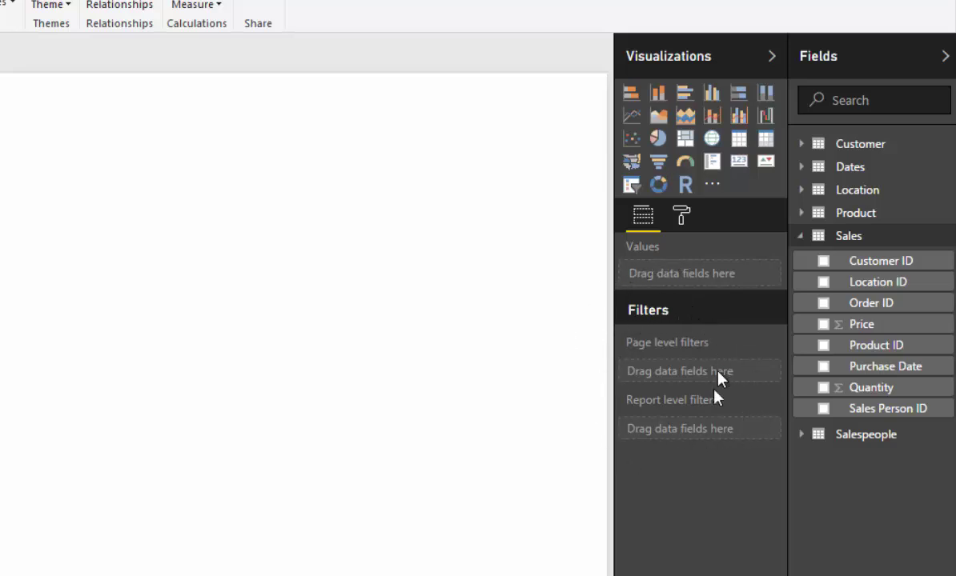
- Show Page Information, Page Size and Page Background settings, then collapse and re-expand the Sales fields
click(683, 218)
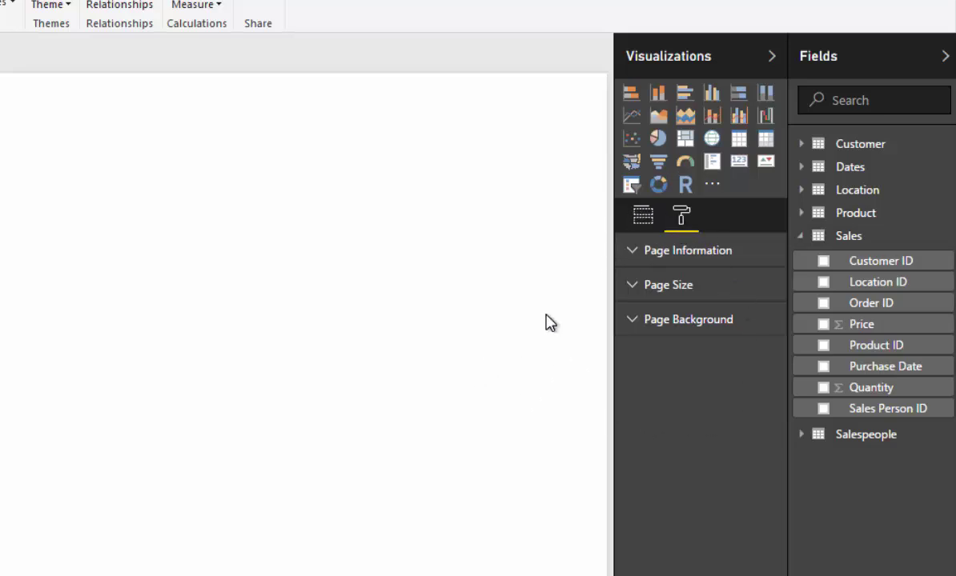
click(801, 237)
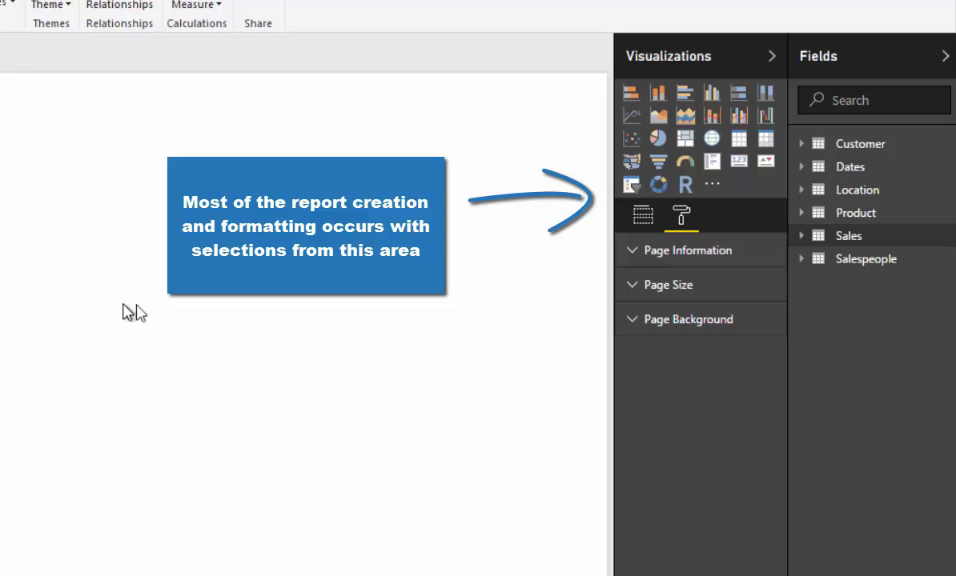
click(802, 236)
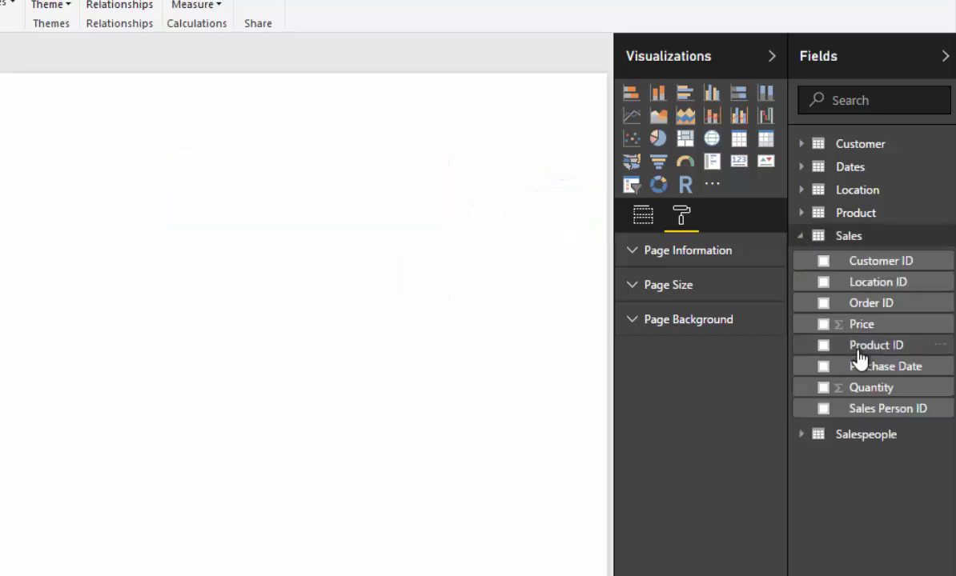
- Drag the Sales Quantity field onto the canvas, creating a column chart totalling about 21K
drag(869, 389, 21, 294)
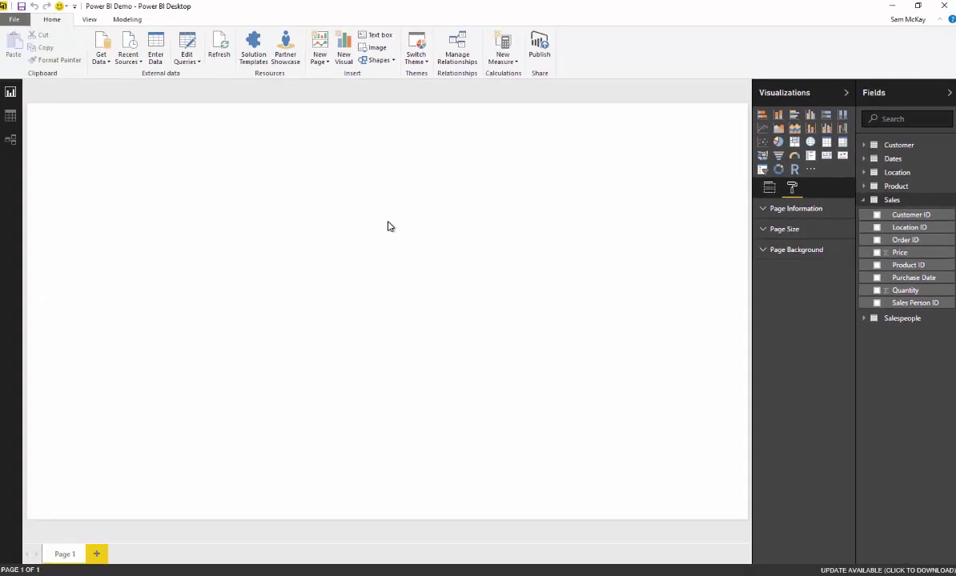
drag(387, 227, 387, 227)
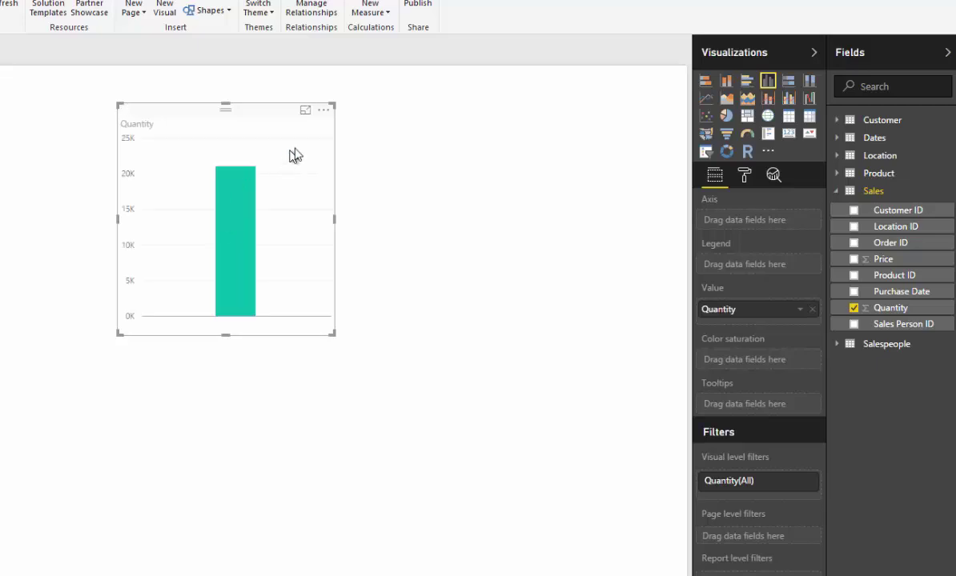
- Try the Average, Minimum and Maximum aggregations on the chart's Quantity value
click(799, 311)
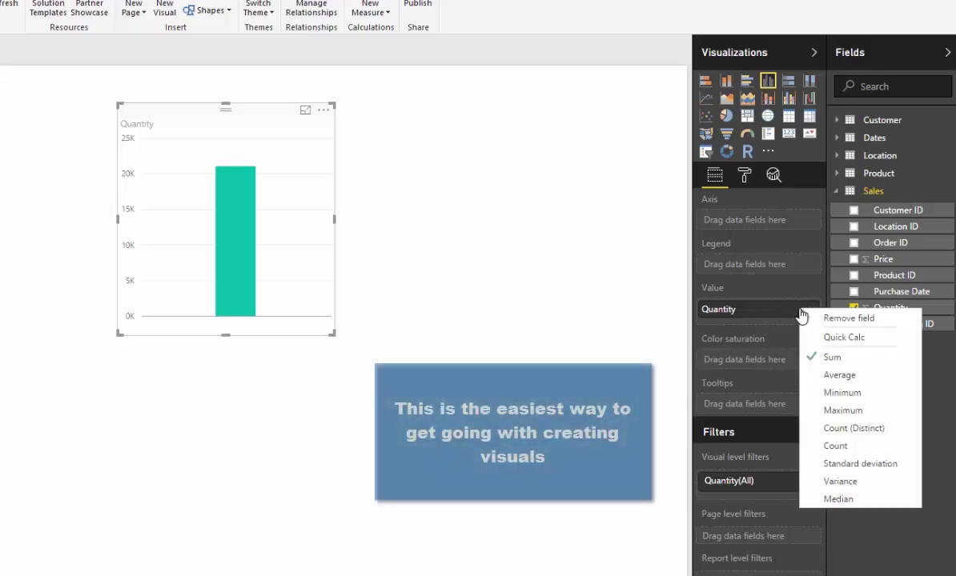
click(542, 320)
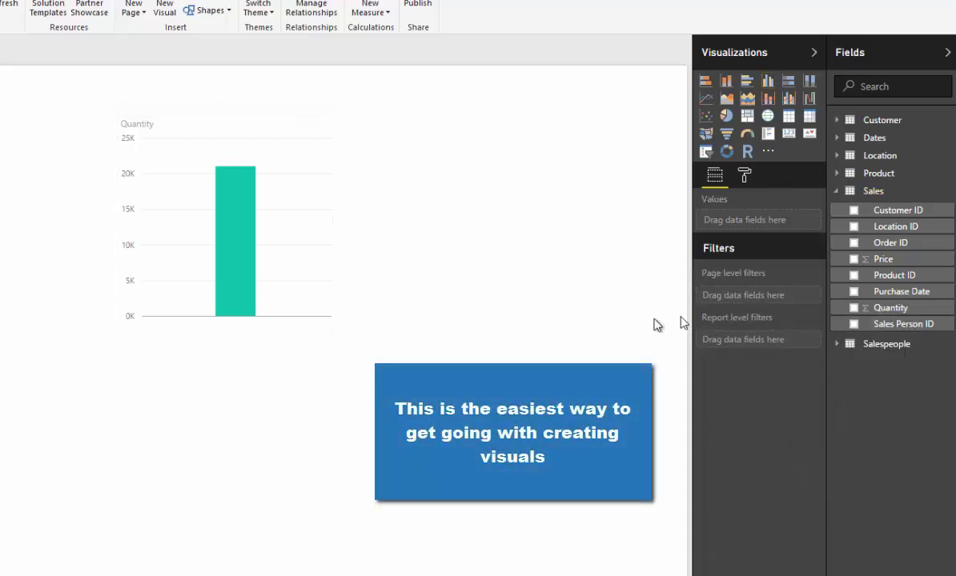
click(332, 200)
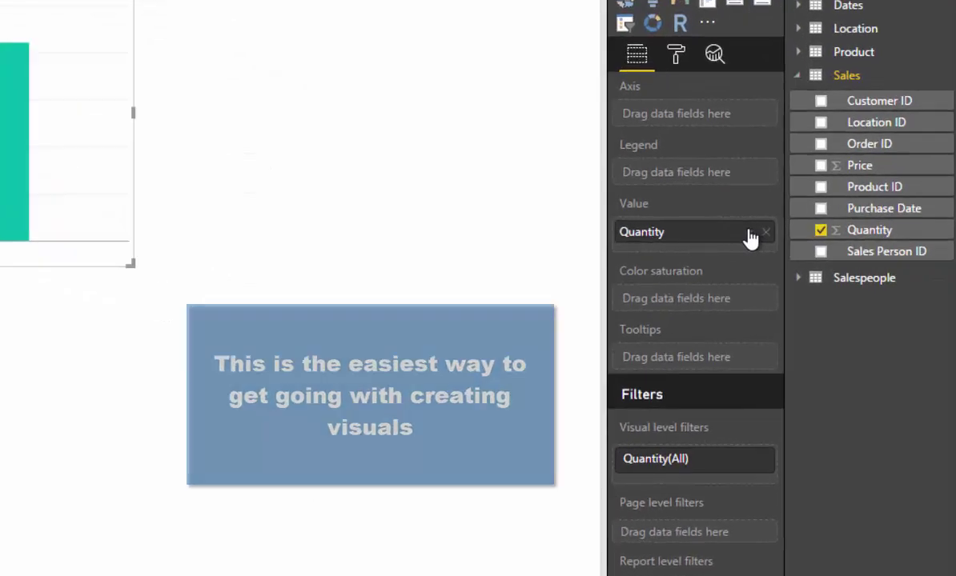
click(799, 310)
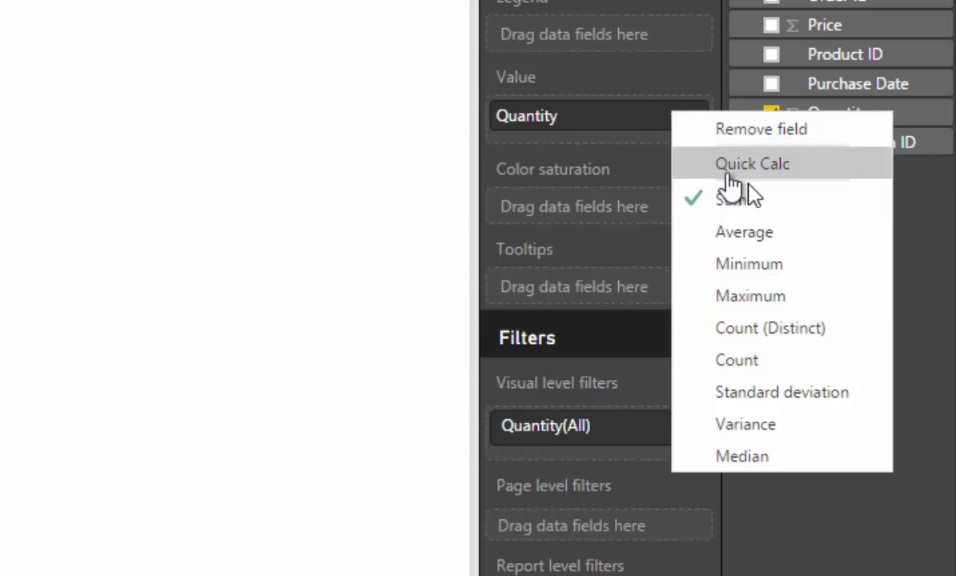
click(741, 234)
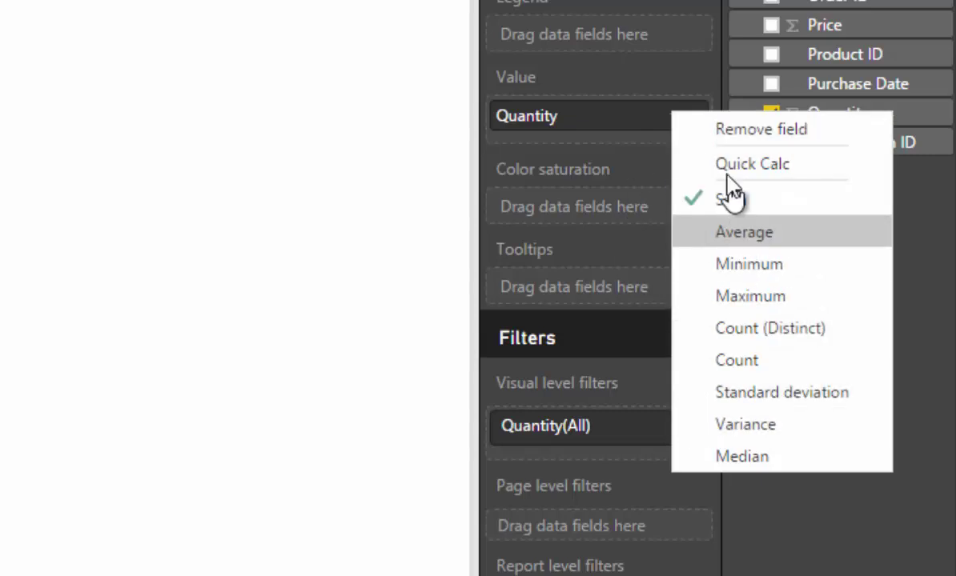
click(675, 121)
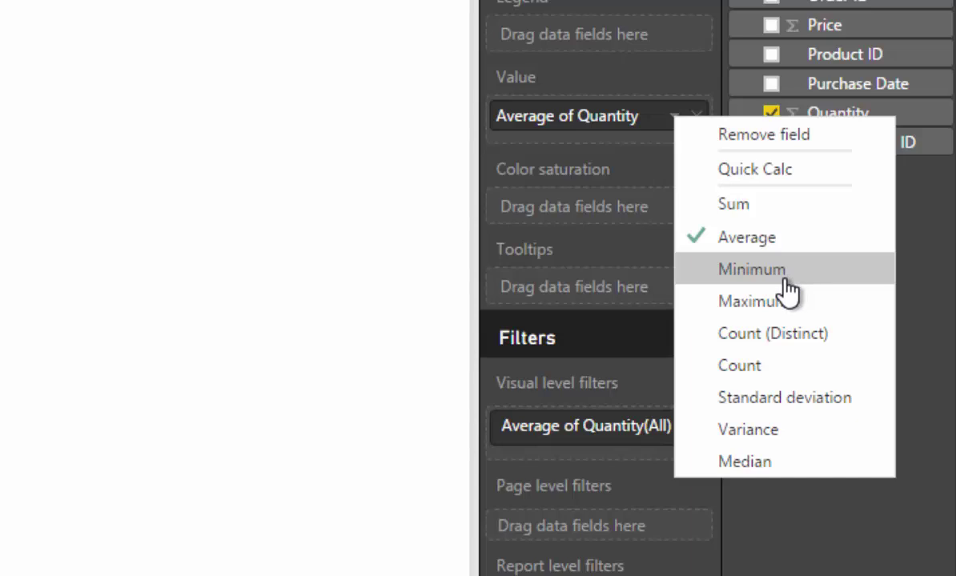
click(778, 270)
click(671, 119)
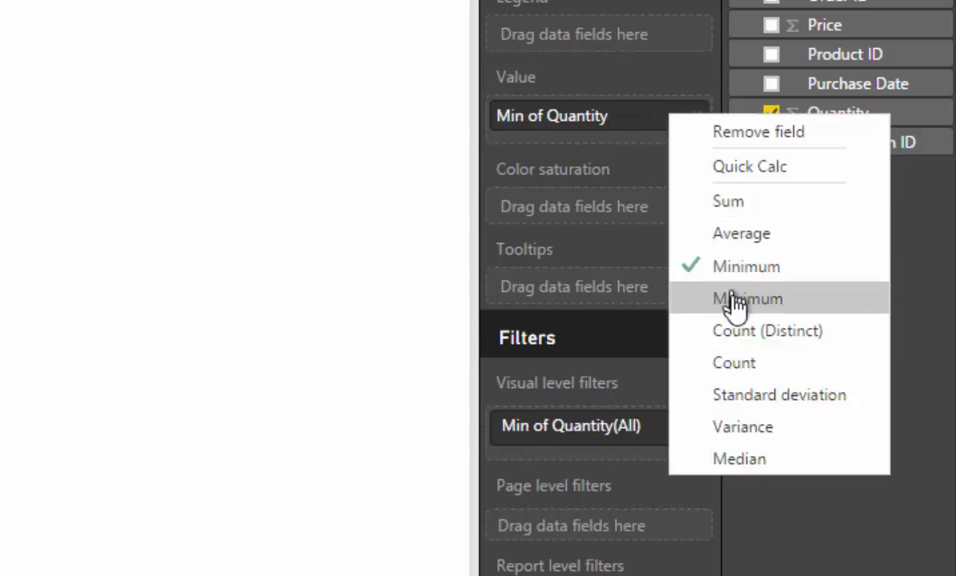
click(734, 299)
click(671, 120)
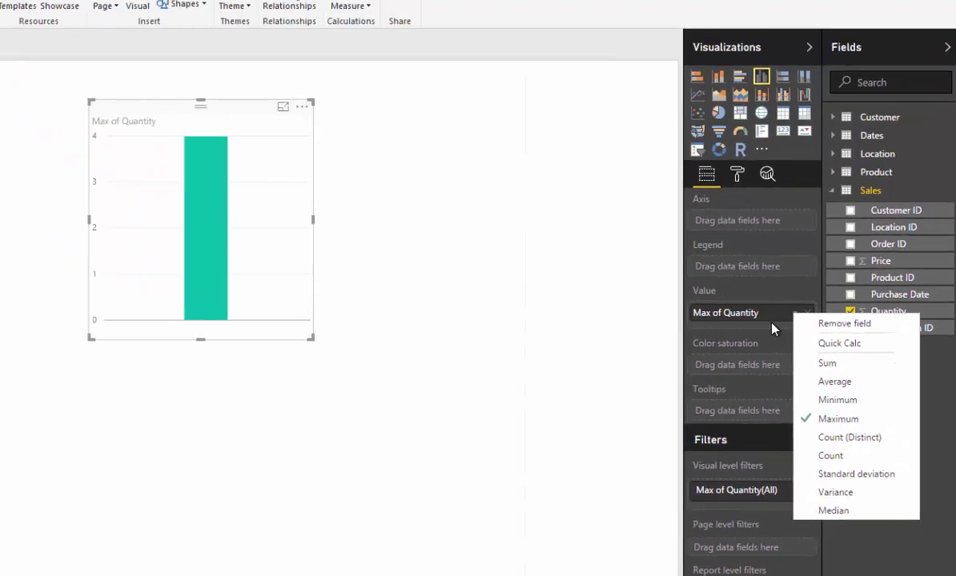
click(241, 118)
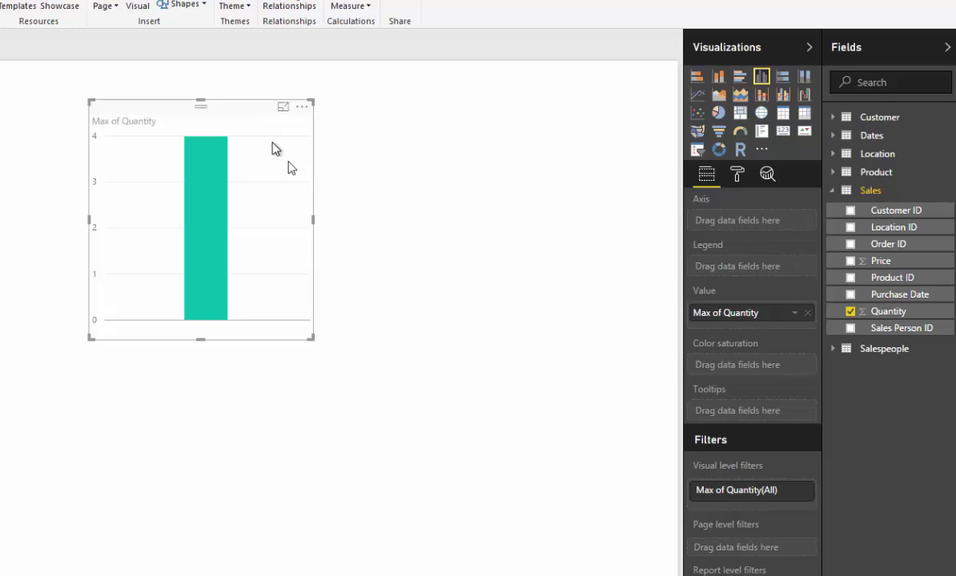
- Move the chart lower, return Quantity to Sum, and expand the Product table
drag(248, 116, 264, 190)
click(796, 313)
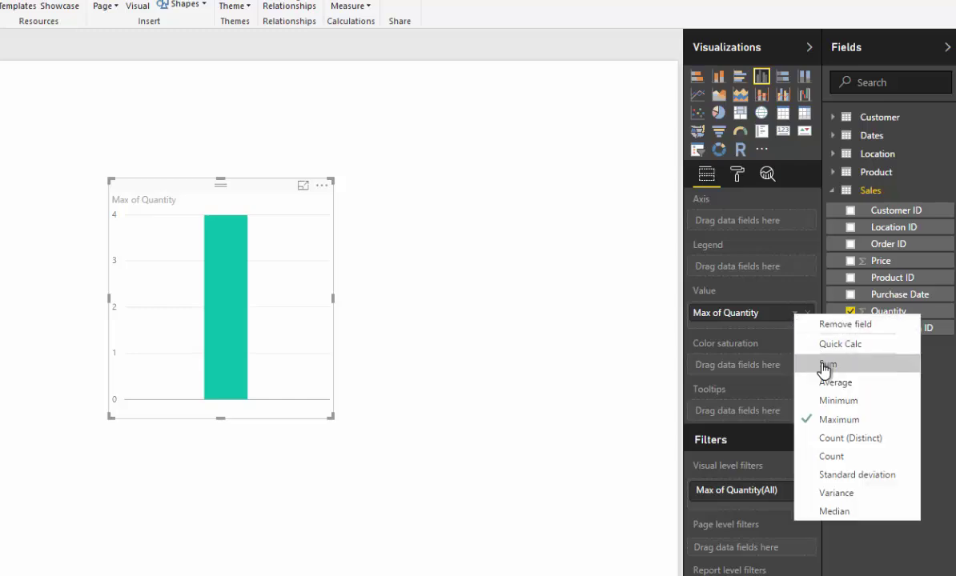
click(824, 366)
click(834, 174)
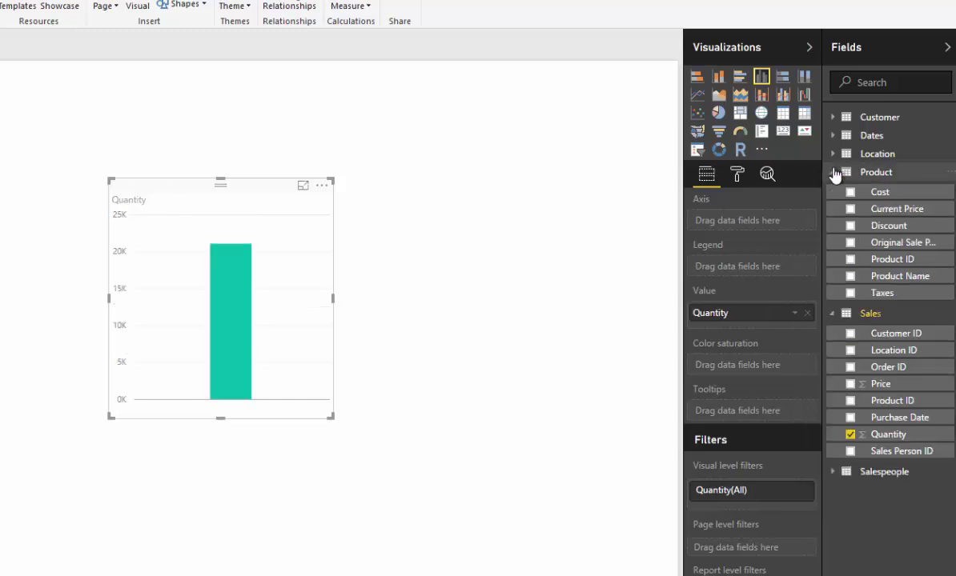
- Break Quantity down by Product Name and change the visual to a stacked bar chart
drag(841, 271, 687, 173)
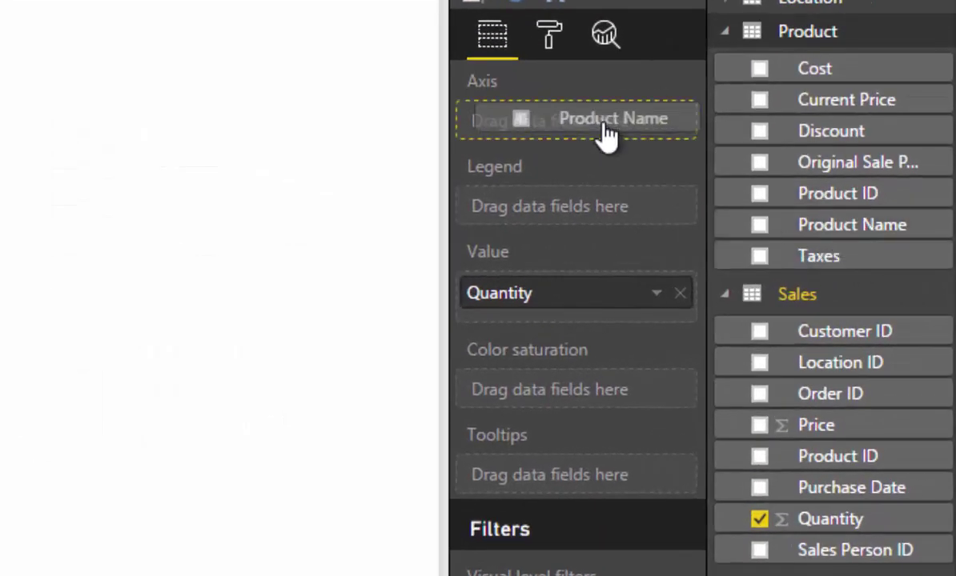
drag(606, 137, 606, 136)
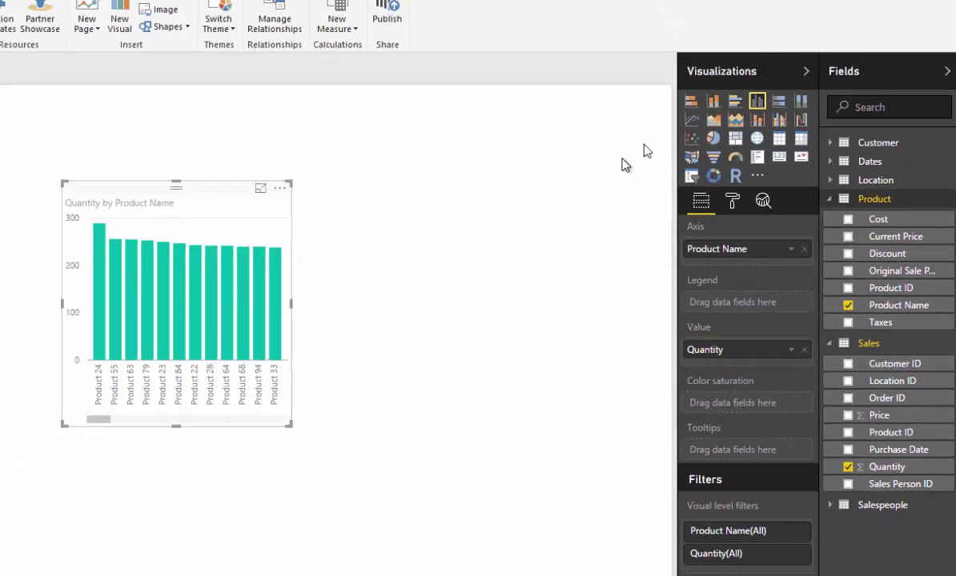
click(691, 100)
- Move the bar chart to the canvas's left side and resize it to show all product labels
drag(202, 186, 72, 150)
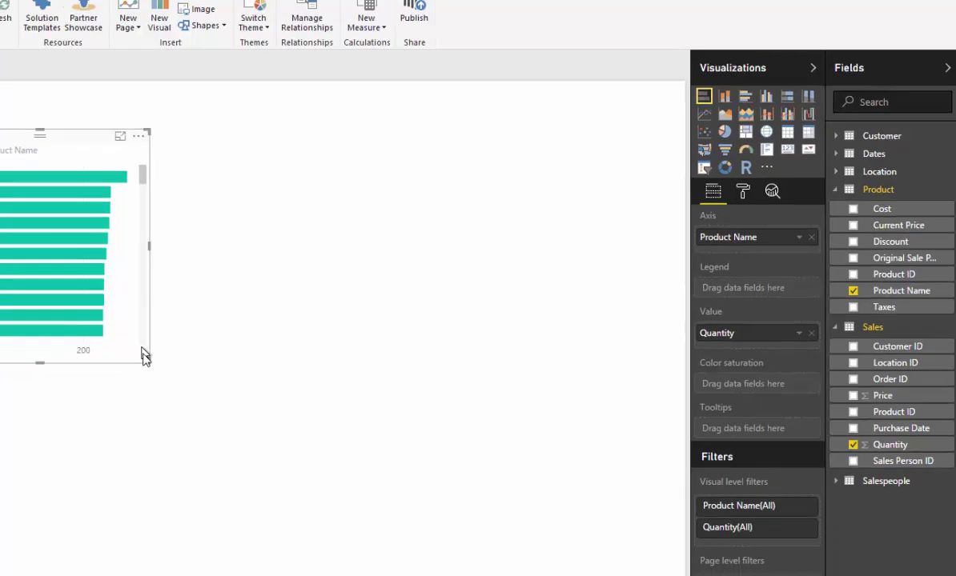
drag(163, 391, 251, 511)
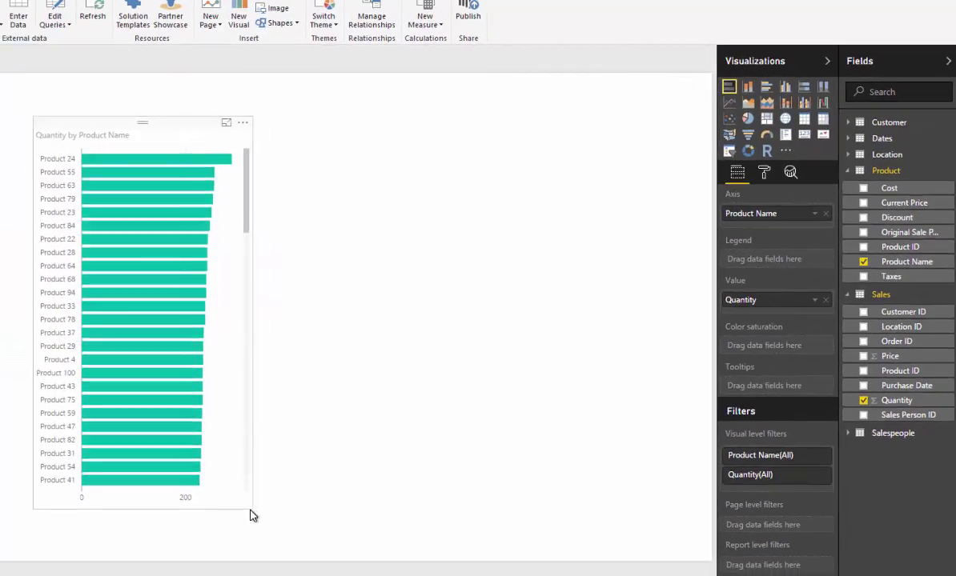
click(251, 512)
drag(171, 132, 74, 135)
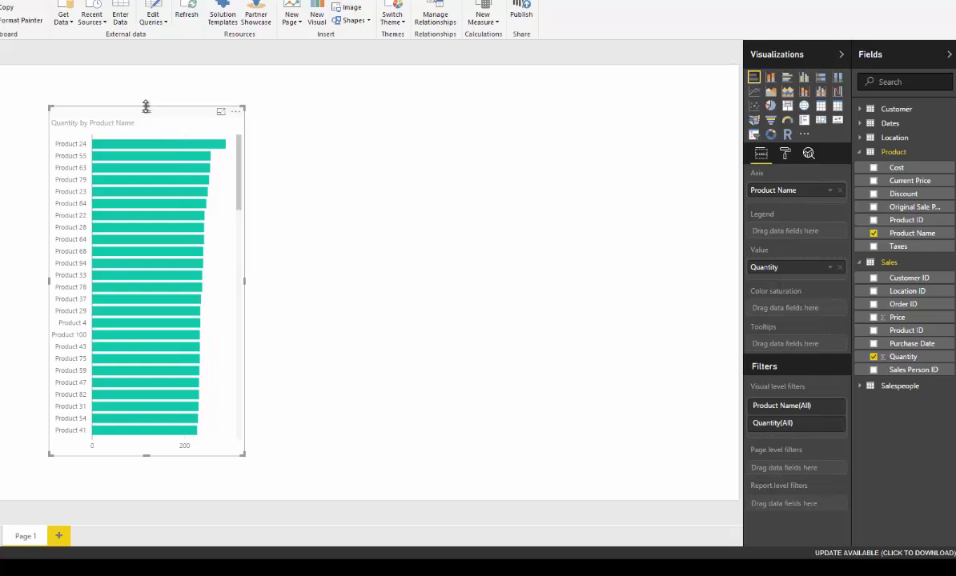
drag(146, 105, 416, 156)
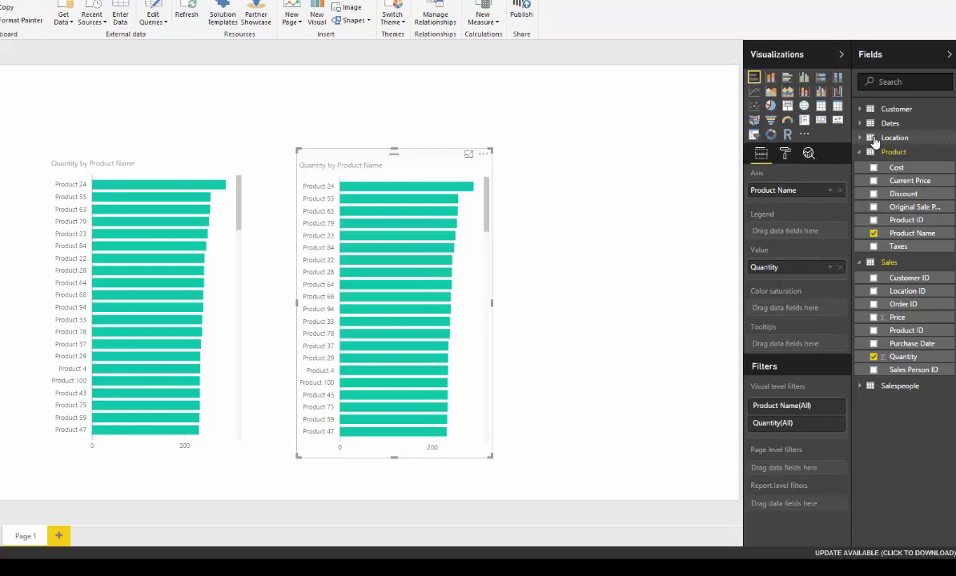
- Make the second chart's axis Customer Name instead of Product Name
click(860, 110)
drag(904, 137, 807, 198)
click(839, 189)
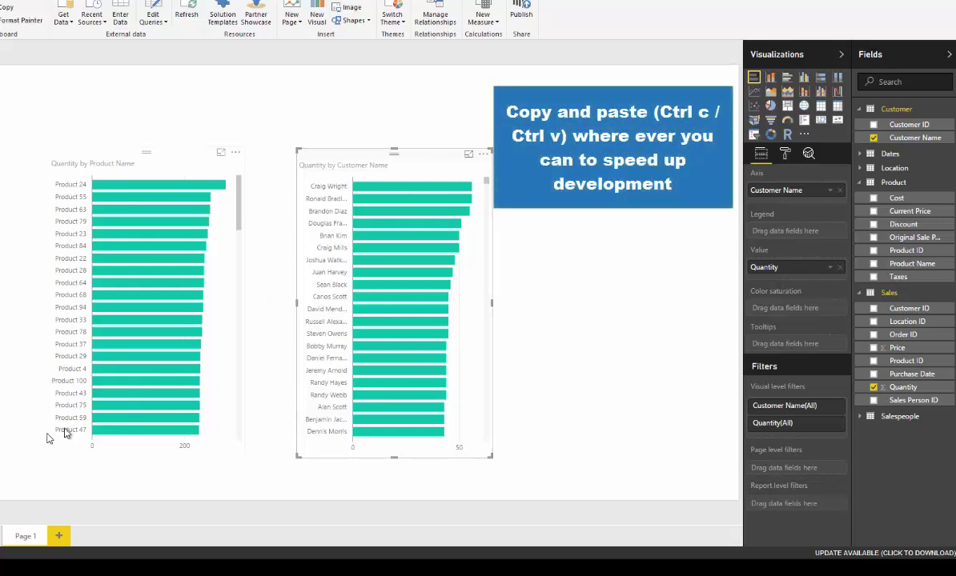
key(ctrl+z)
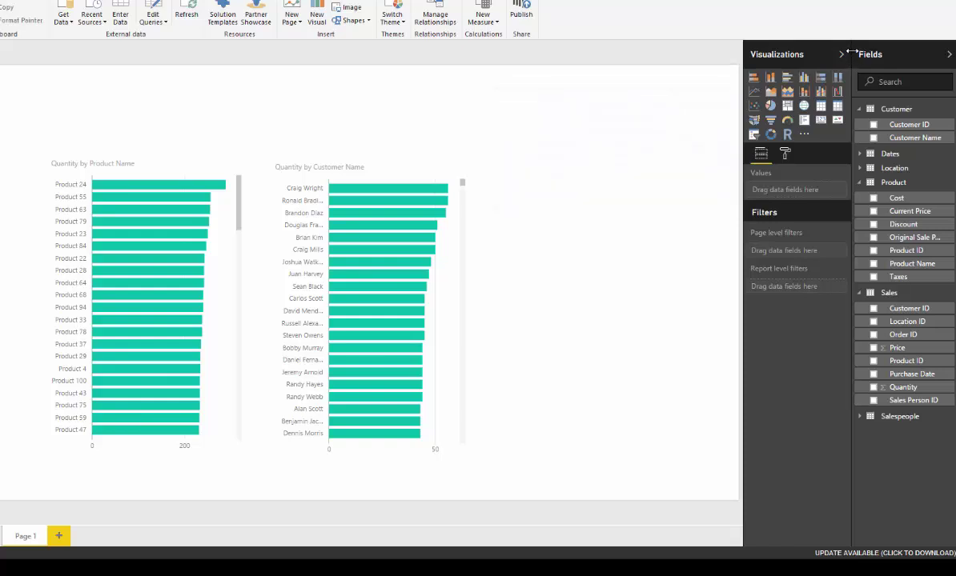
drag(847, 57, 806, 63)
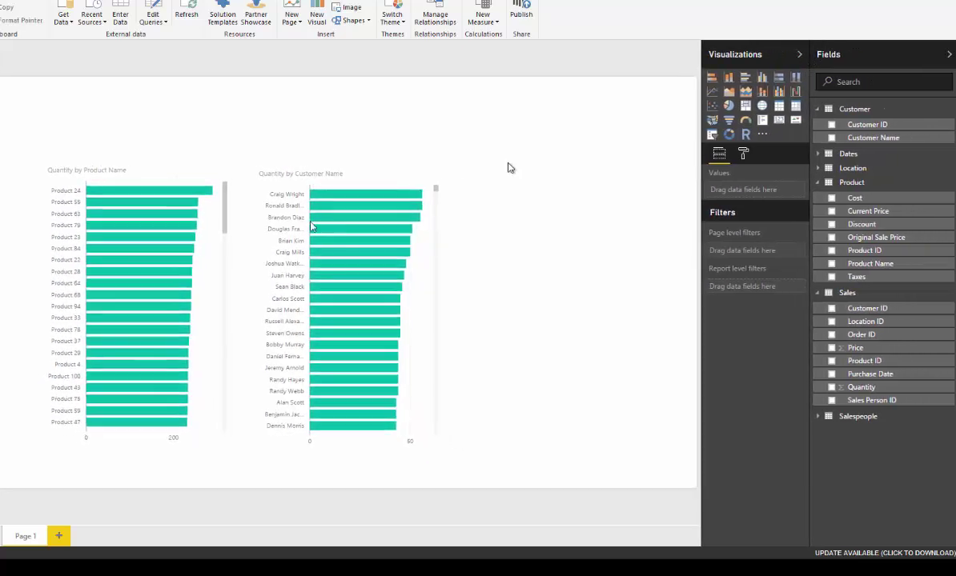
click(359, 185)
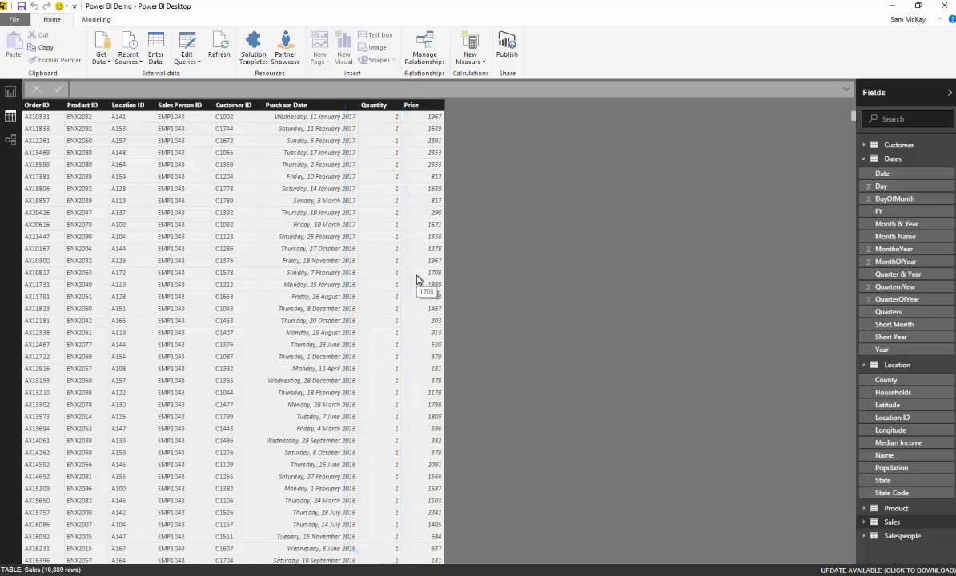
- Back on the report canvas, nudge the customer chart left, deselect it, and create a new measure
click(11, 92)
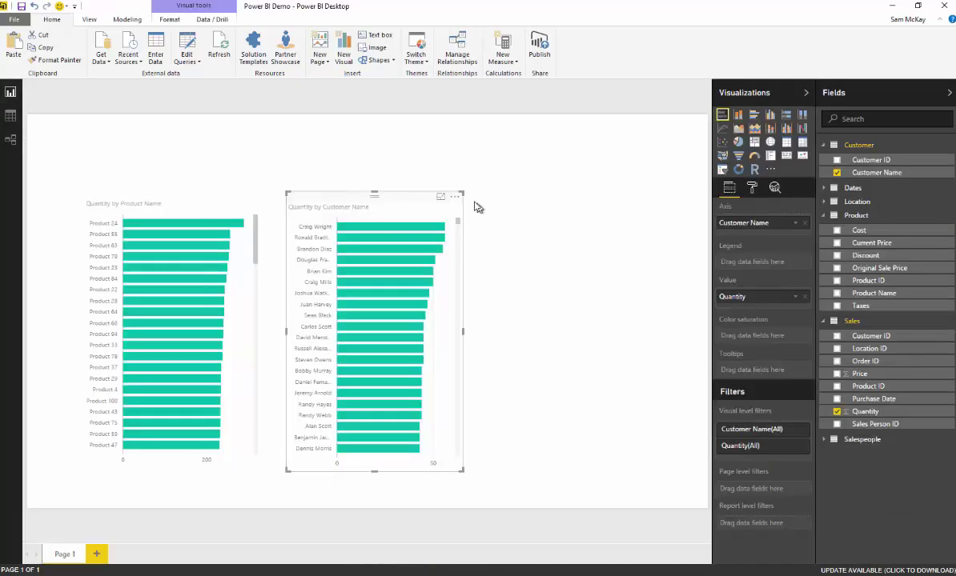
drag(392, 195, 380, 196)
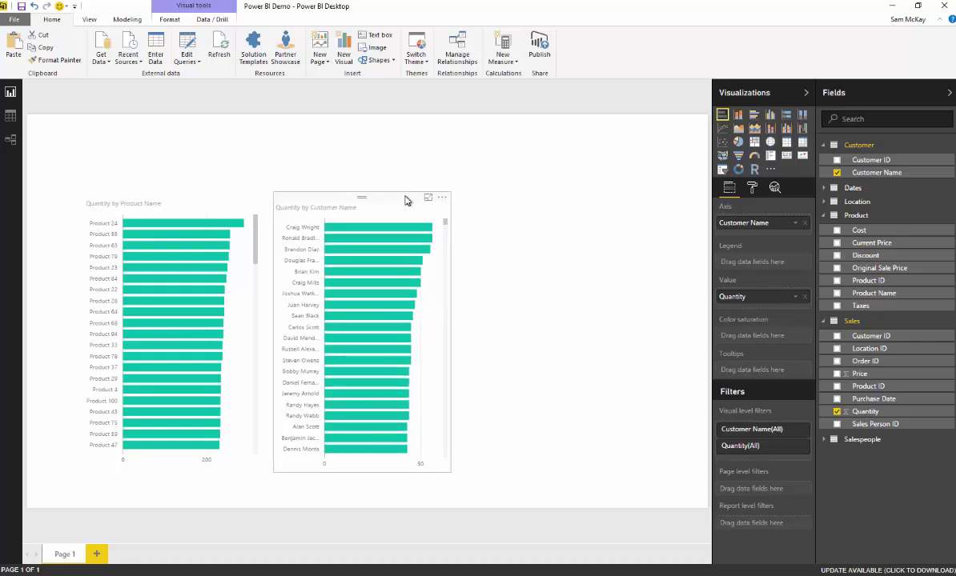
click(565, 280)
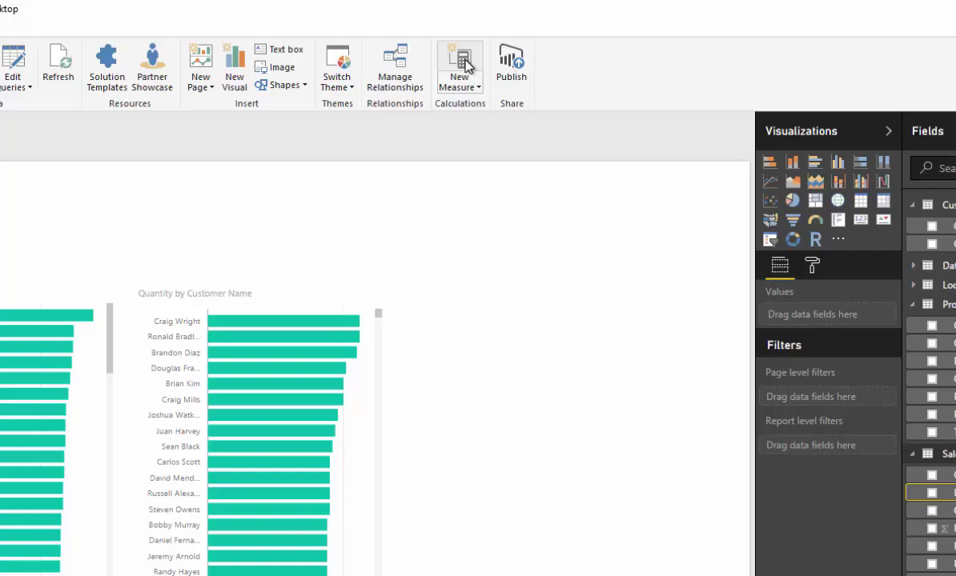
click(461, 64)
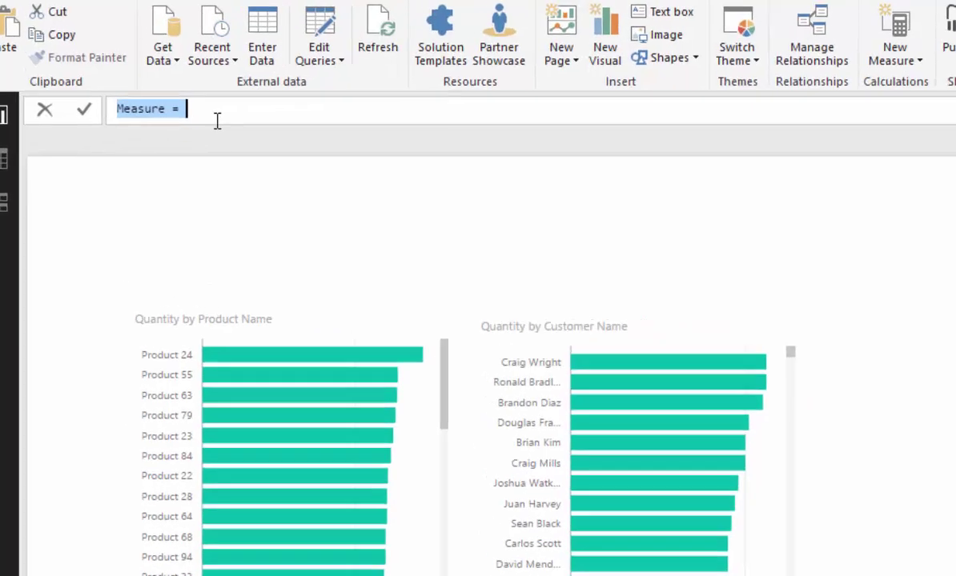
- Define the measure Total Quantity = SUM( Sales[Quantity] ) and commit it
text(Total )
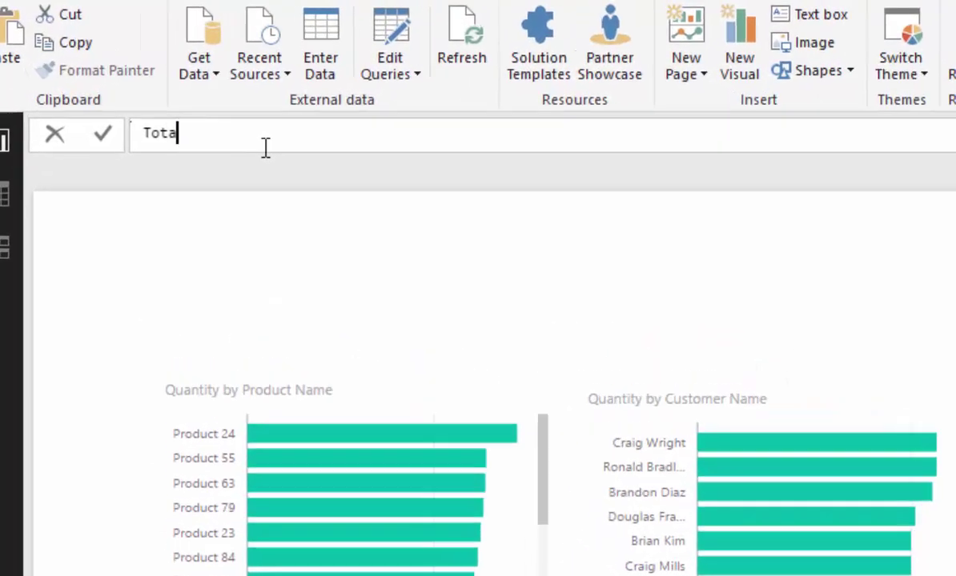
text(Quan)
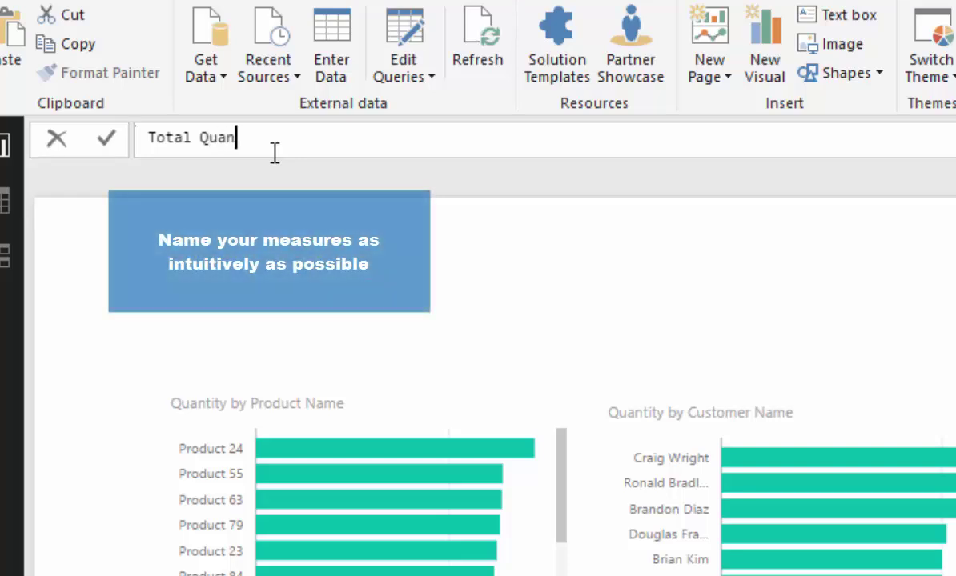
text(tity = )
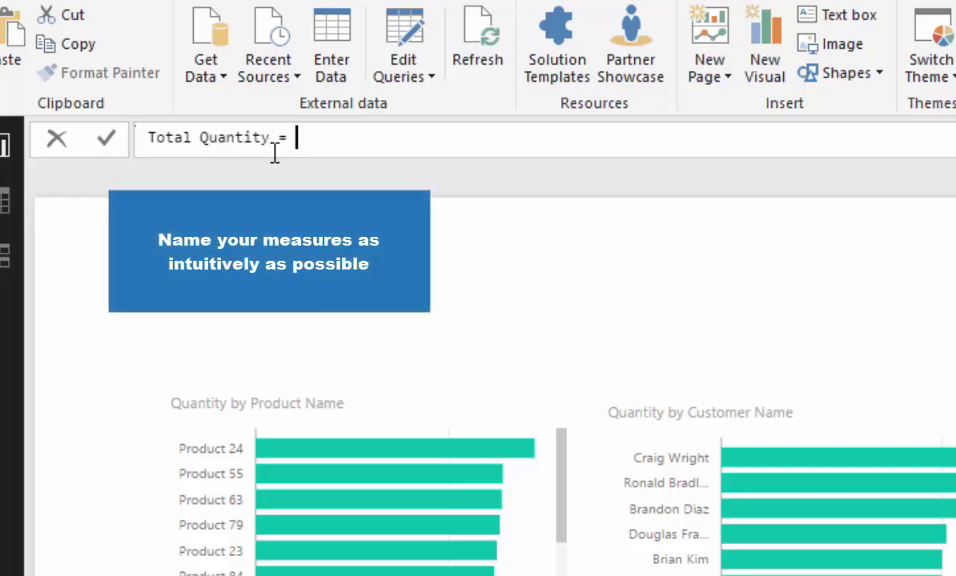
text(SUM( Quan)
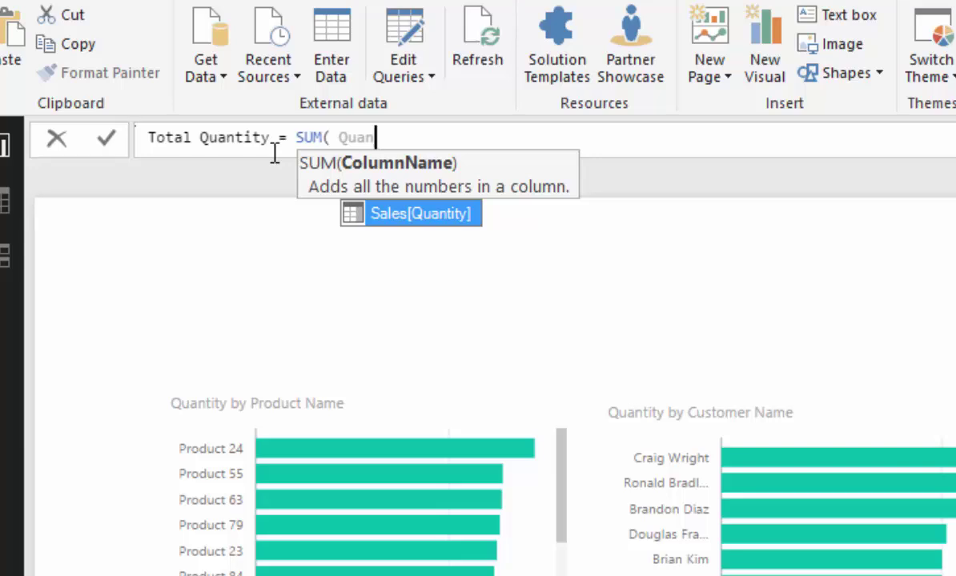
key(Tab)
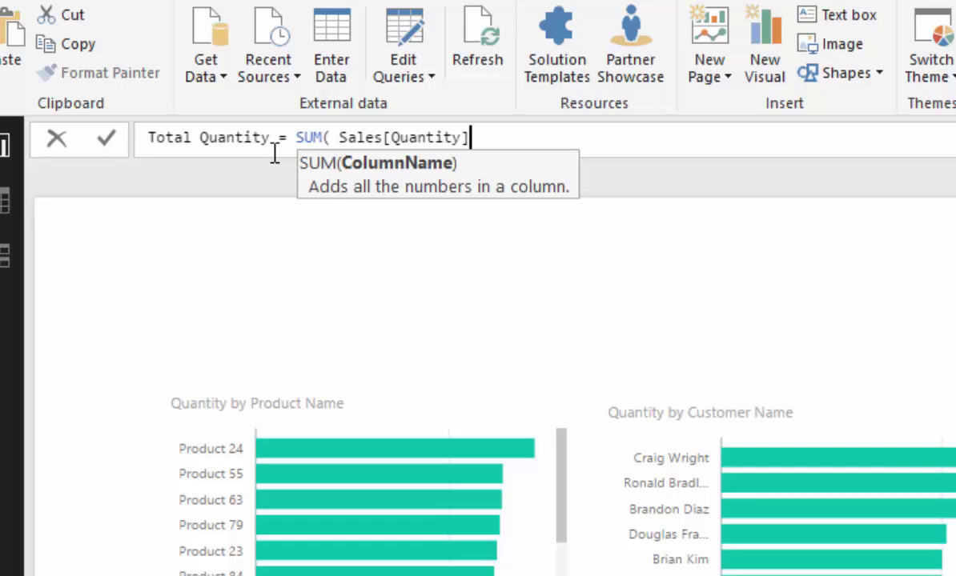
text())
key(Return)
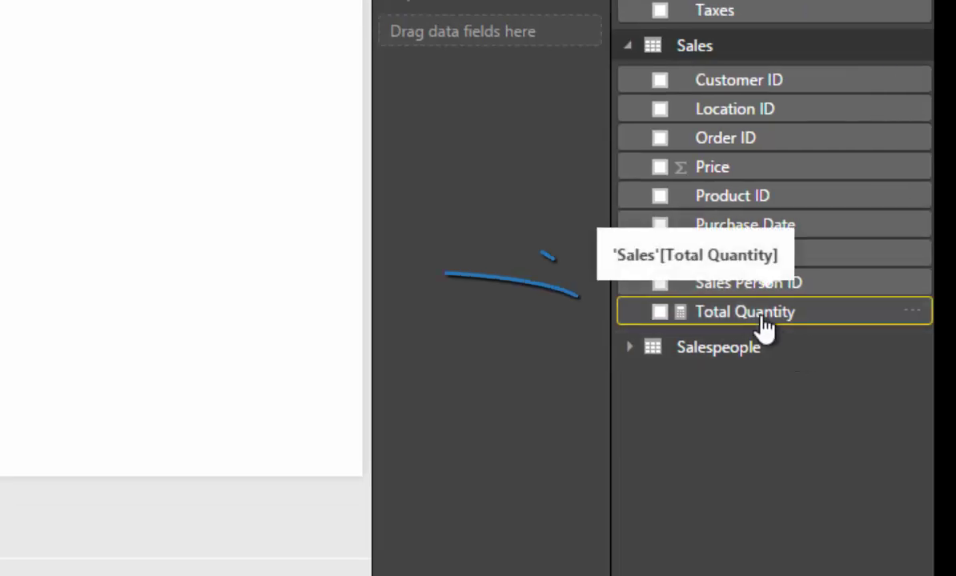
- Add a Total Quantity chart and delete the Quantity by Customer Name chart
drag(764, 312, 623, 181)
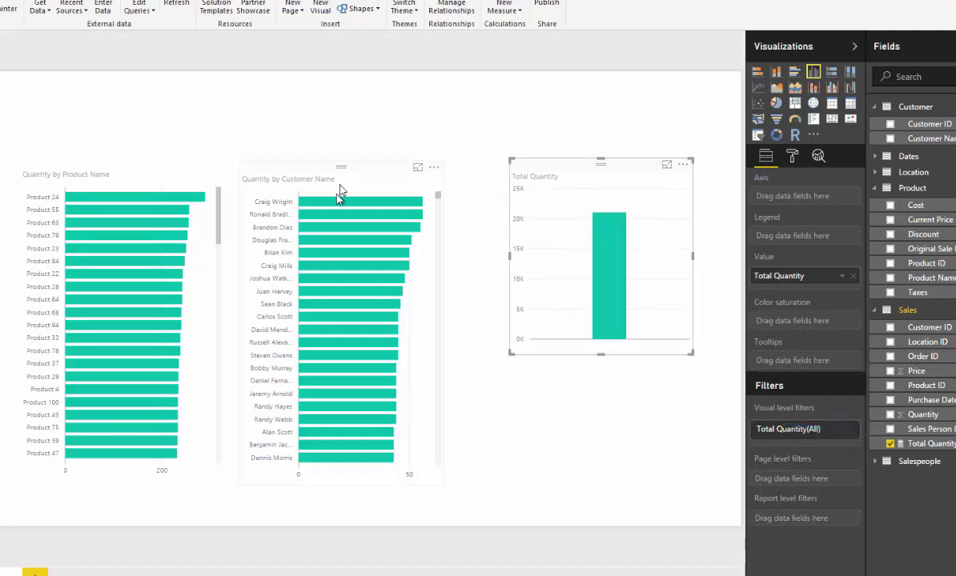
click(388, 178)
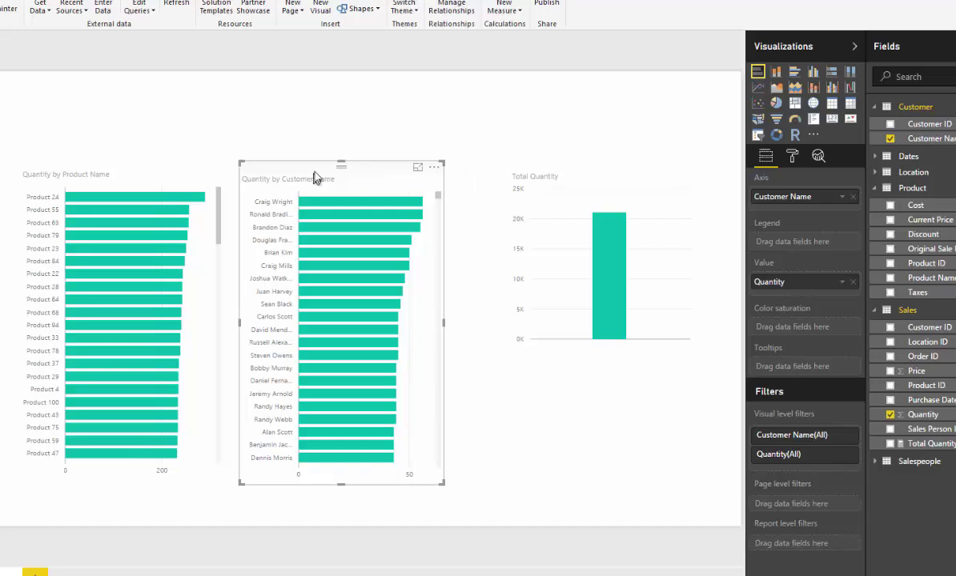
click(536, 177)
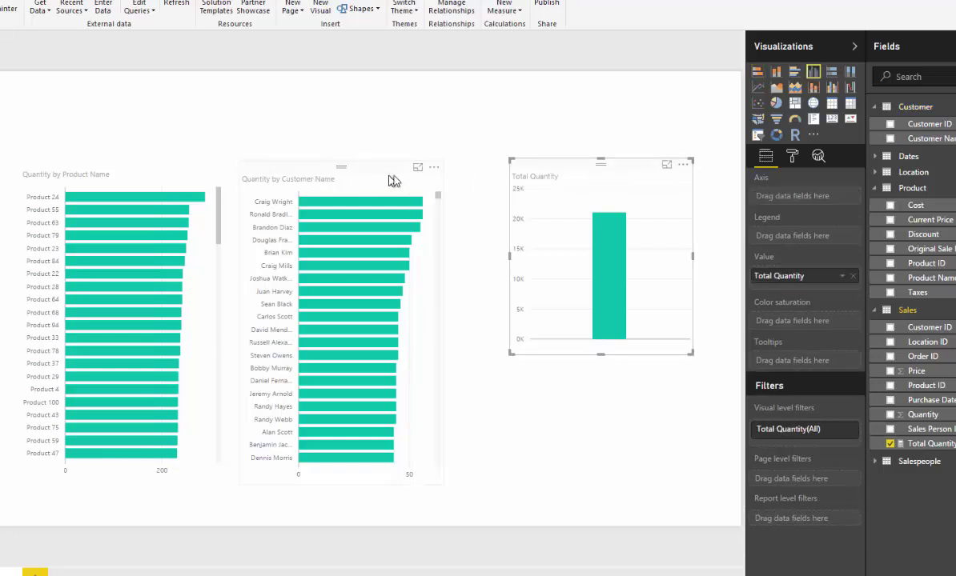
drag(360, 171, 405, 170)
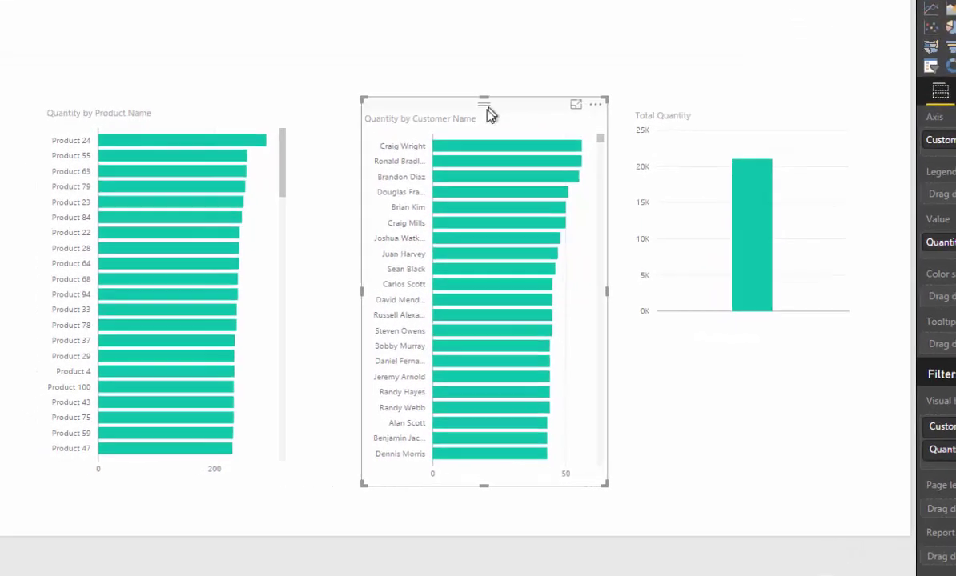
key(Delete)
- Duplicate the Quantity by Product Name chart and place the copy mid-canvas
click(180, 153)
key(ctrl+c)
key(ctrl+v)
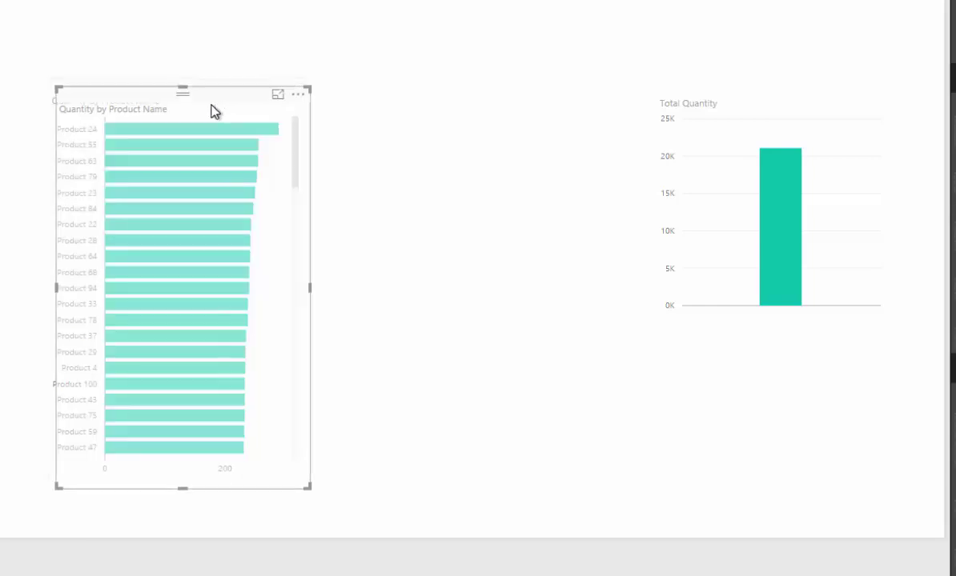
drag(214, 109, 519, 165)
click(663, 113)
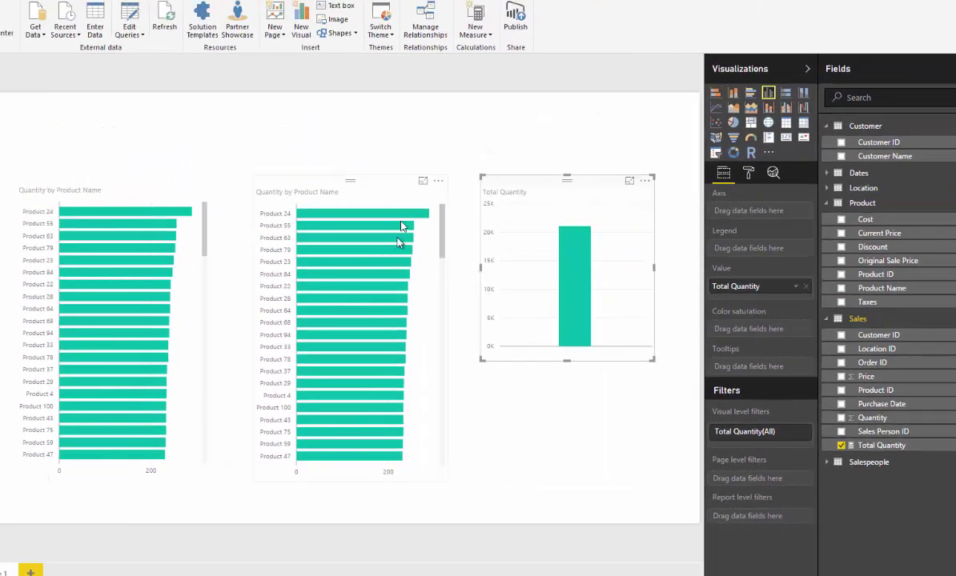
click(403, 227)
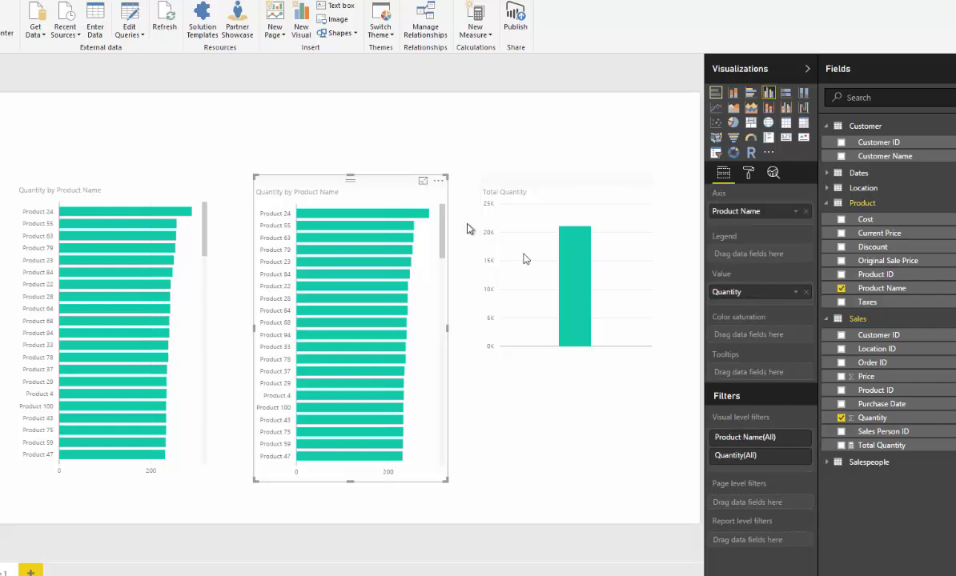
- Swap the copy's value from Quantity to Total Quantity and sort it by Total Quantity
drag(867, 445, 807, 293)
click(807, 291)
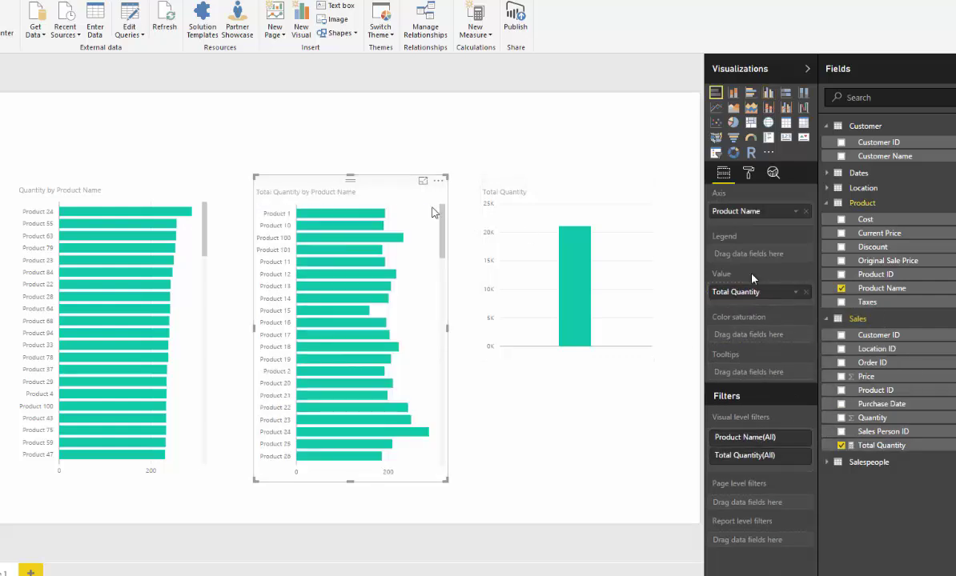
click(438, 180)
click(459, 213)
drag(382, 187, 362, 189)
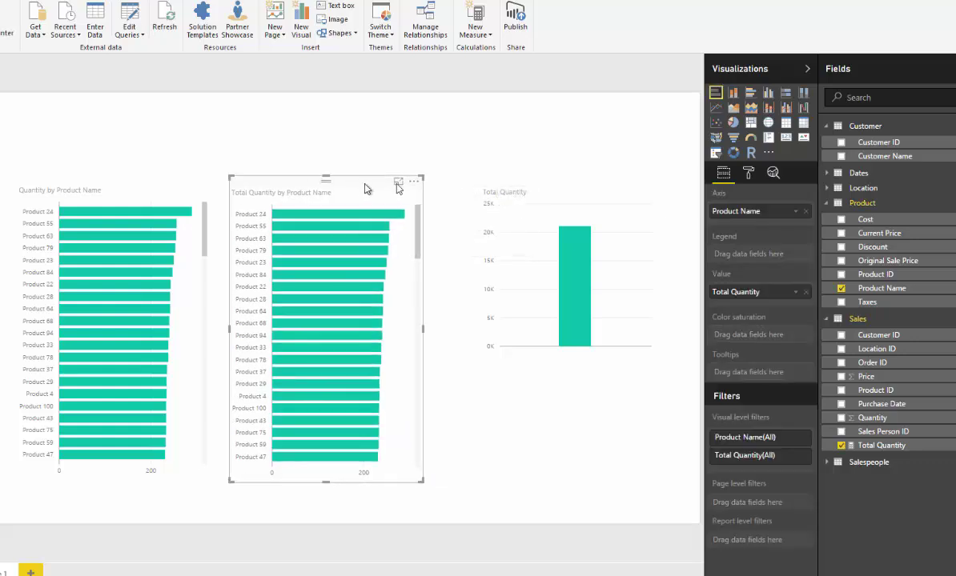
click(540, 190)
key(Delete)
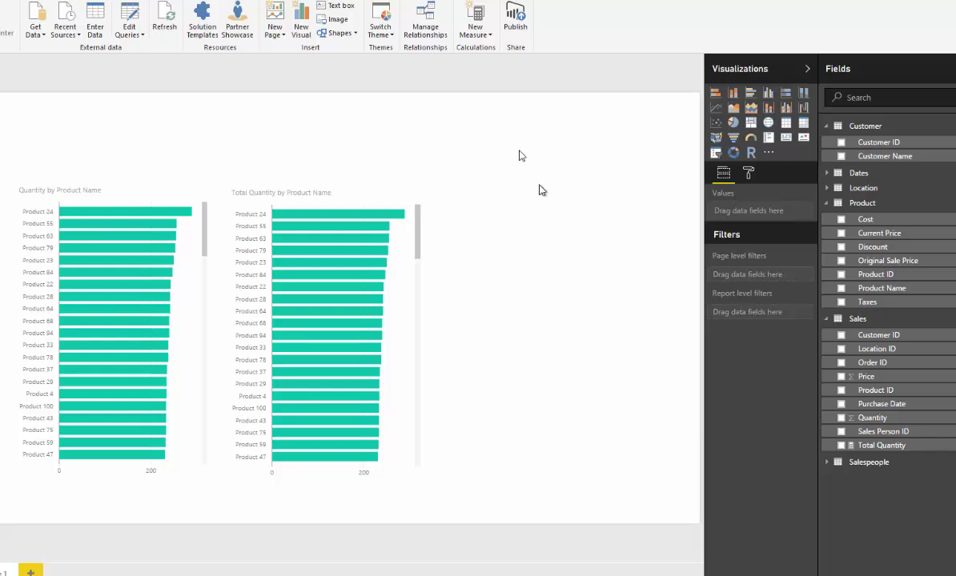
click(370, 186)
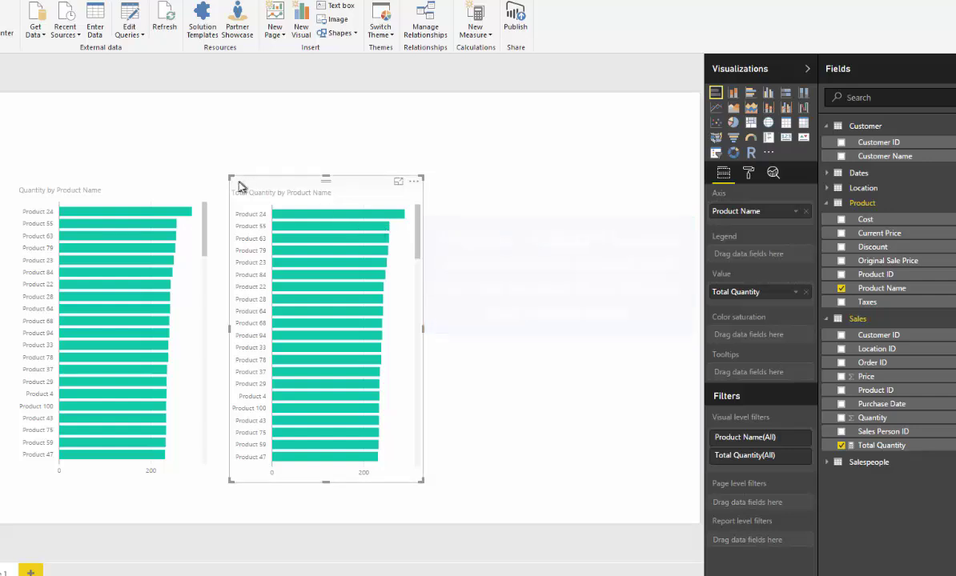
mouse_move(231, 181)
mouse_down()
mouse_move(241, 184)
mouse_move(226, 183)
mouse_up()
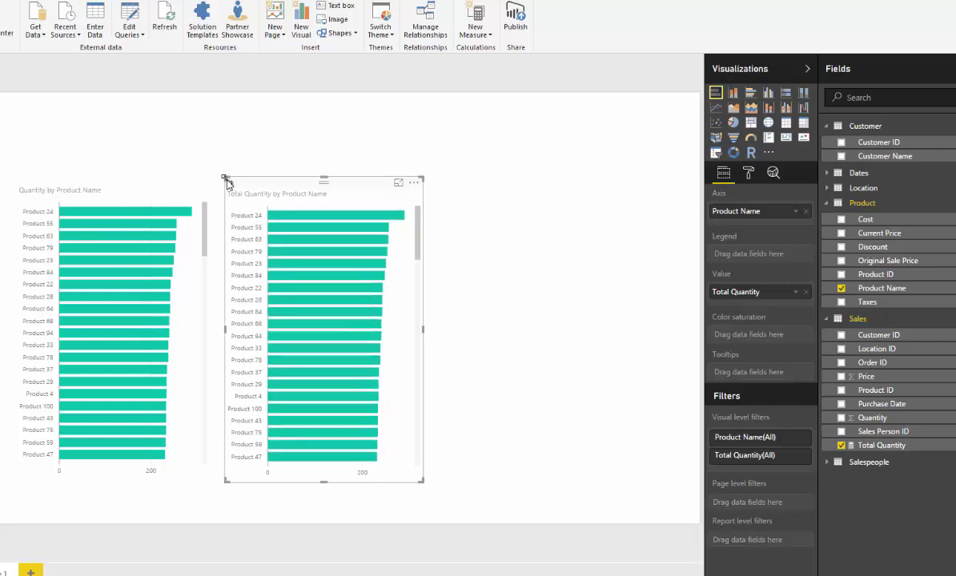